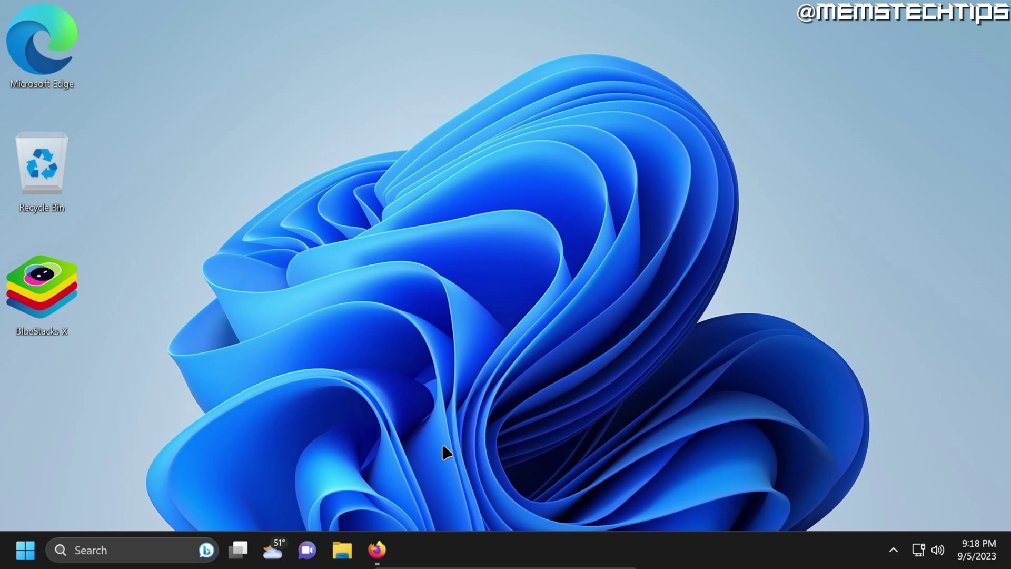
- Open the Open-Shell 4.4.191 release page on GitHub and scroll down to its Assets
{"action": "left_click", "coordinate": [377, 549]}
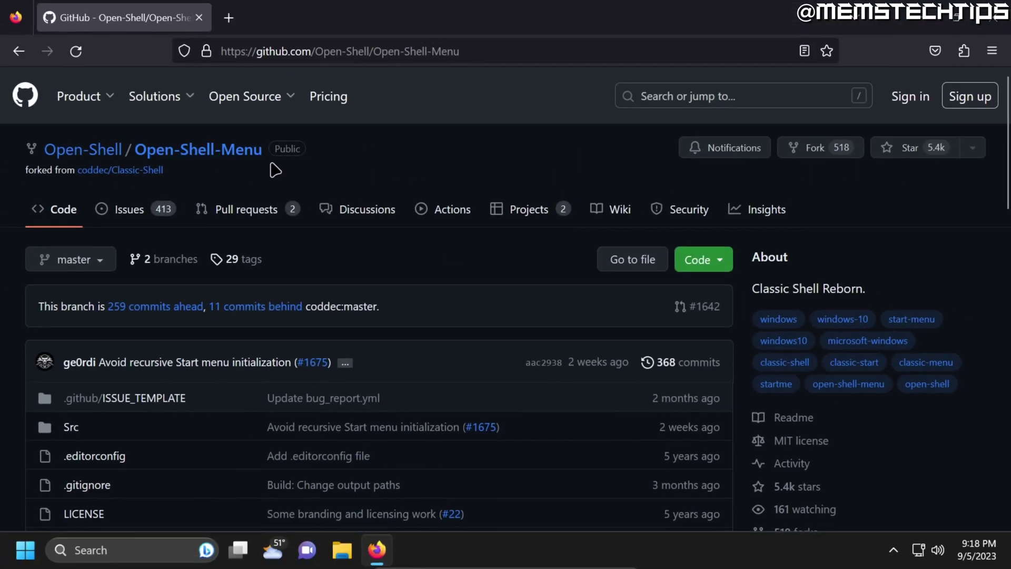
{"action": "scroll", "coordinate": [759, 251], "scroll_direction": "down", "scroll_amount": 5}
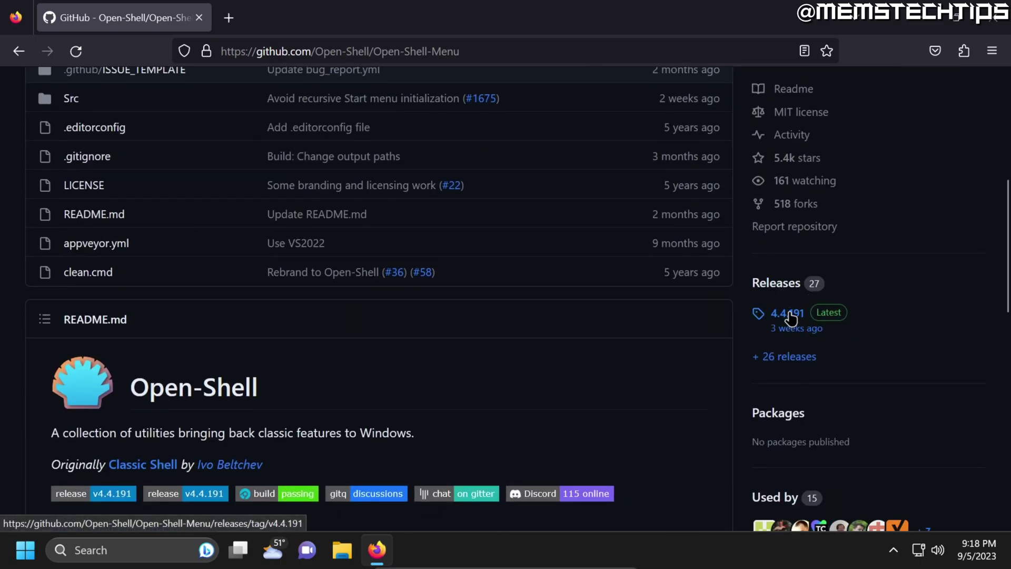
{"action": "left_click", "coordinate": [788, 314]}
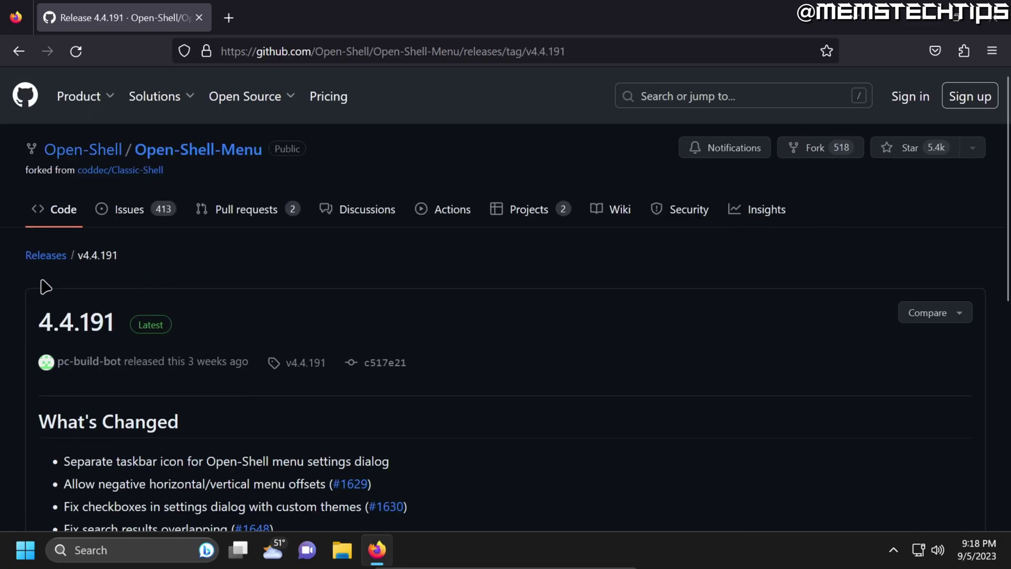
{"action": "scroll", "coordinate": [463, 322], "scroll_direction": "down", "scroll_amount": 5}
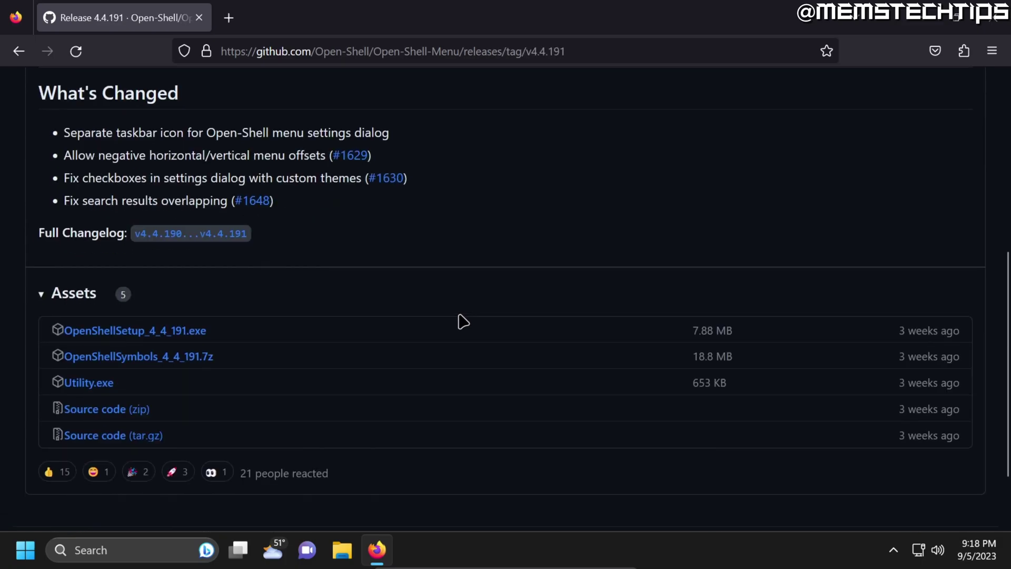
{"action": "scroll", "coordinate": [72, 241], "scroll_direction": "down", "scroll_amount": 2}
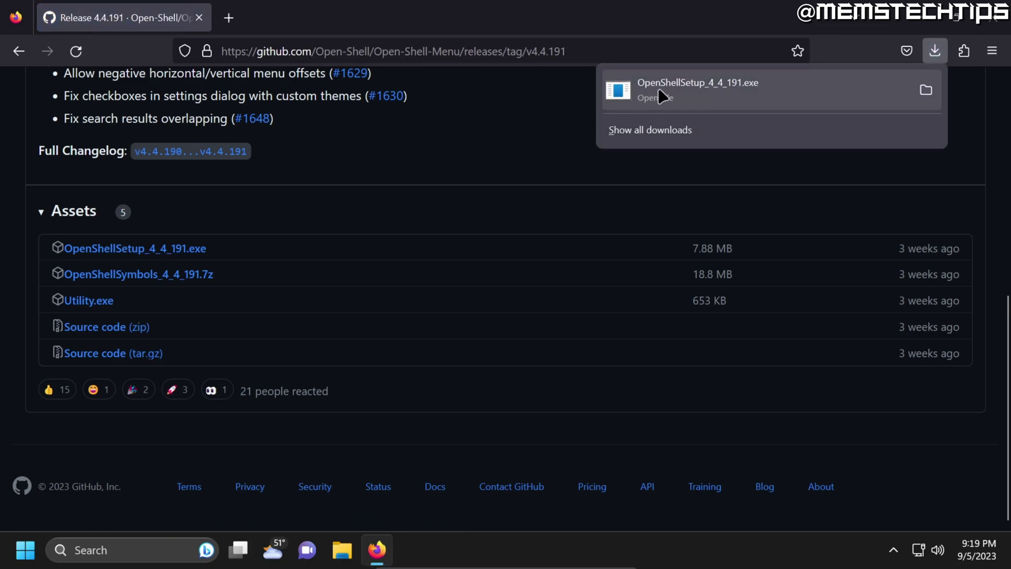
- Launch the downloaded OpenShellSetup_4_4_191.exe, running it anyway past the SmartScreen warning
{"action": "left_click", "coordinate": [691, 99]}
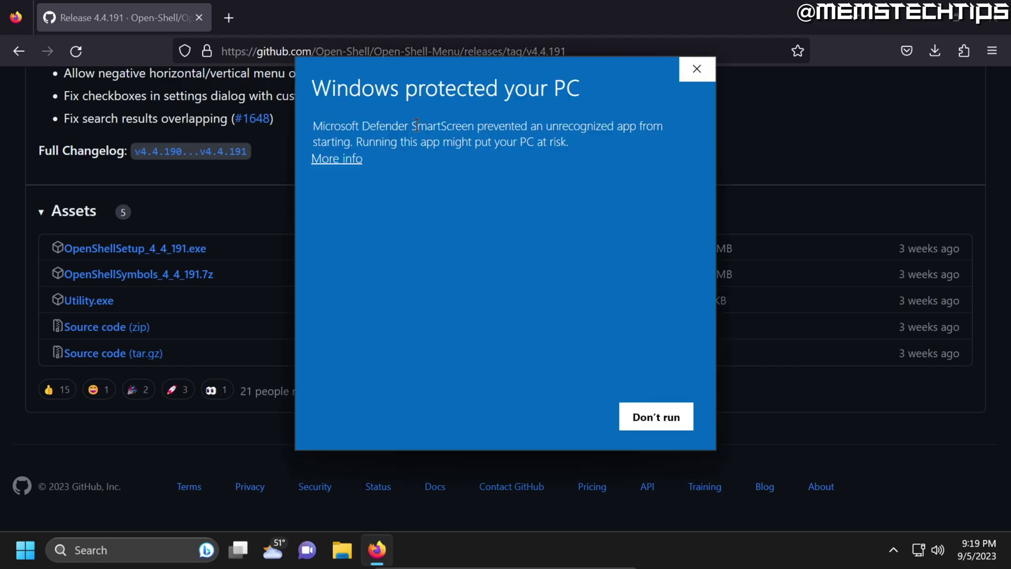
{"action": "left_click_drag", "start_coordinate": [412, 125], "coordinate": [474, 127]}
{"action": "left_click", "coordinate": [345, 160]}
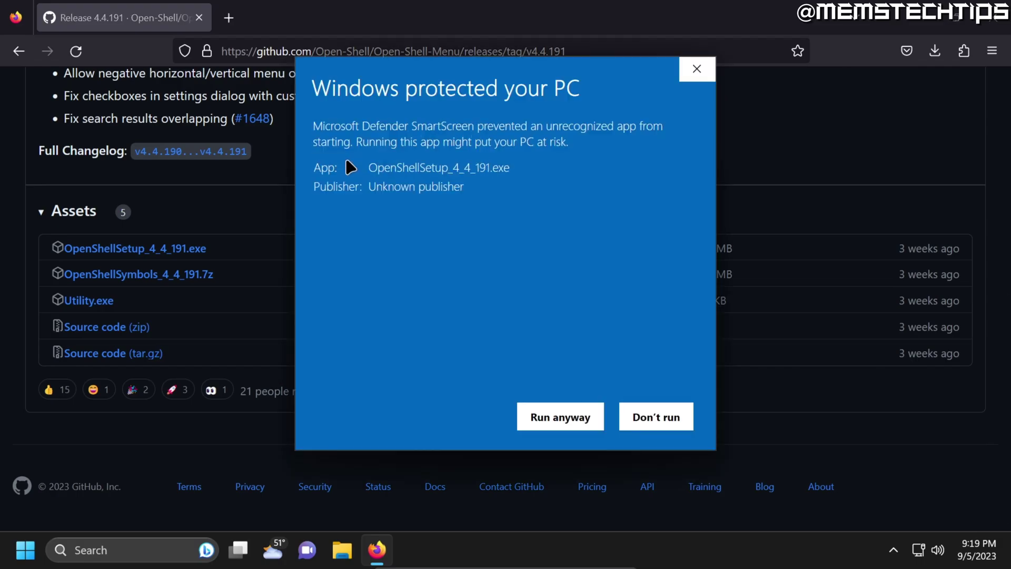
{"action": "left_click", "coordinate": [547, 422]}
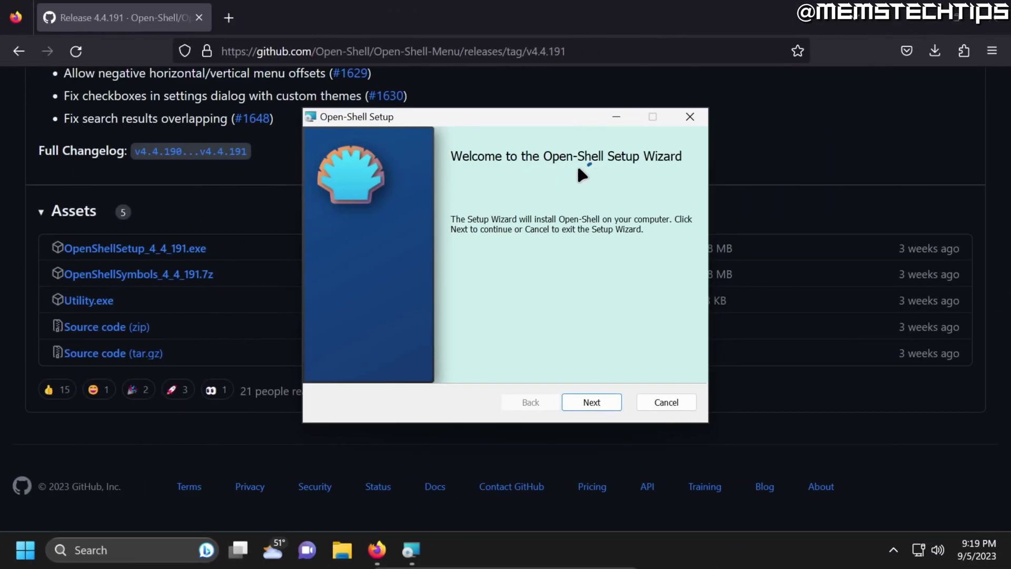
- Accept the license and install Open-Shell with default features, approving UAC and finishing setup
{"action": "left_click", "coordinate": [607, 403]}
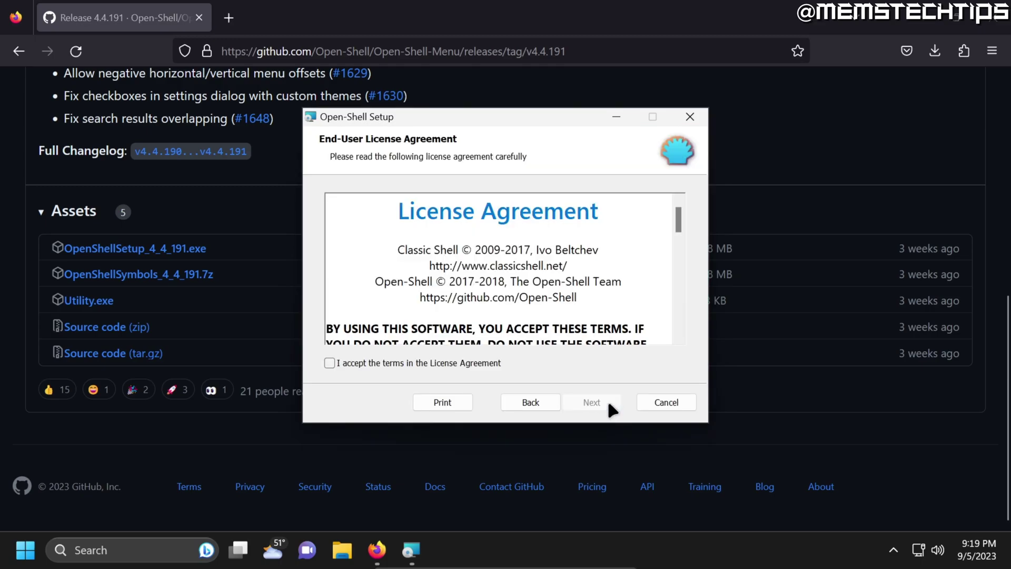
{"action": "left_click", "coordinate": [332, 362]}
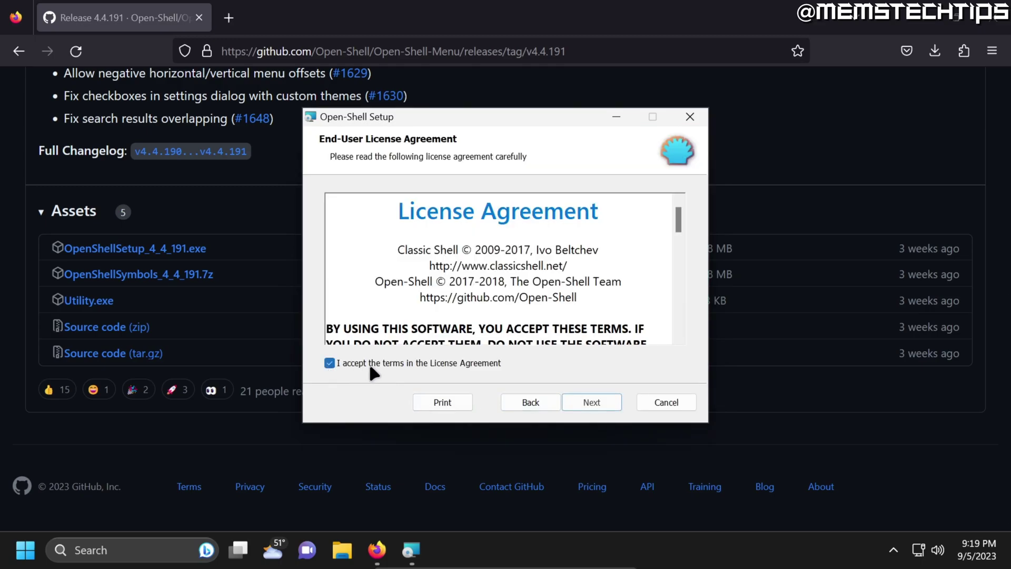
{"action": "left_click", "coordinate": [609, 404]}
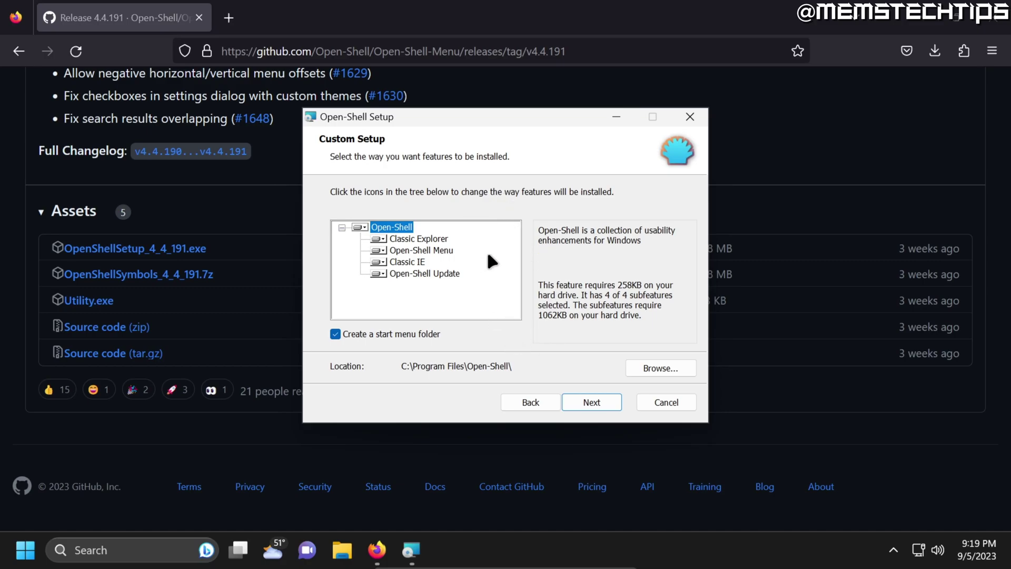
{"action": "left_click", "coordinate": [606, 405]}
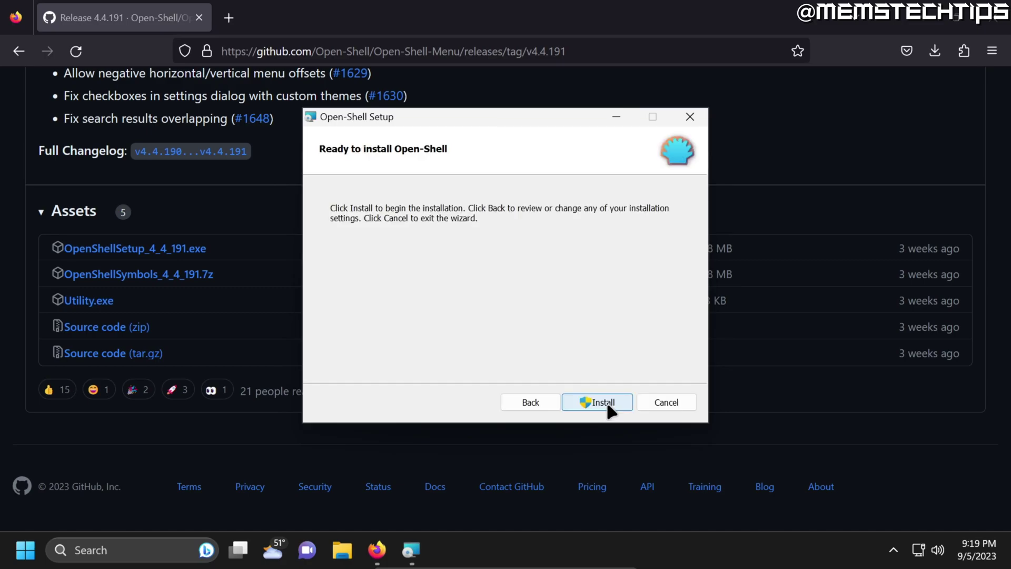
{"action": "left_click", "coordinate": [620, 402]}
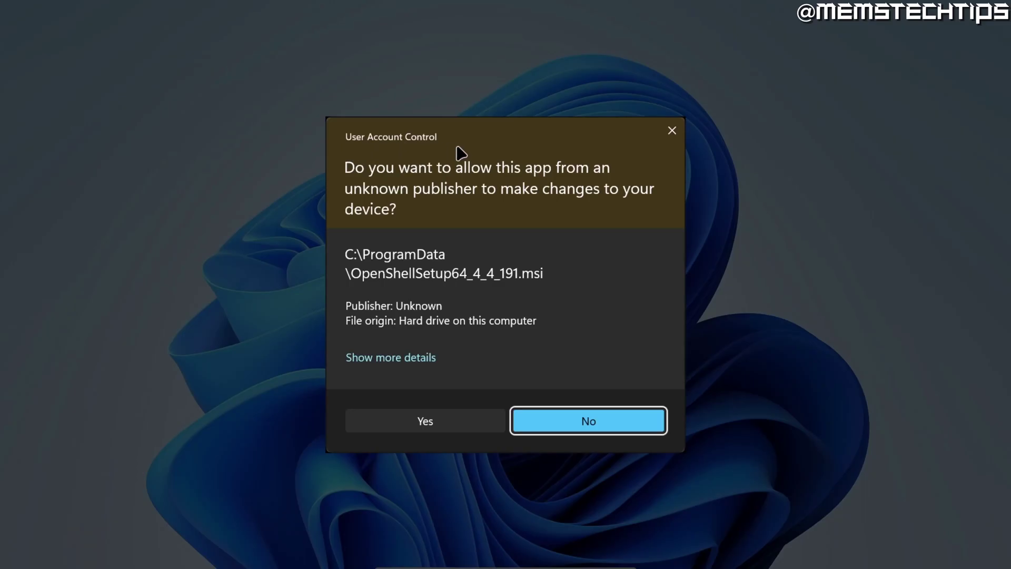
{"action": "left_click", "coordinate": [464, 421]}
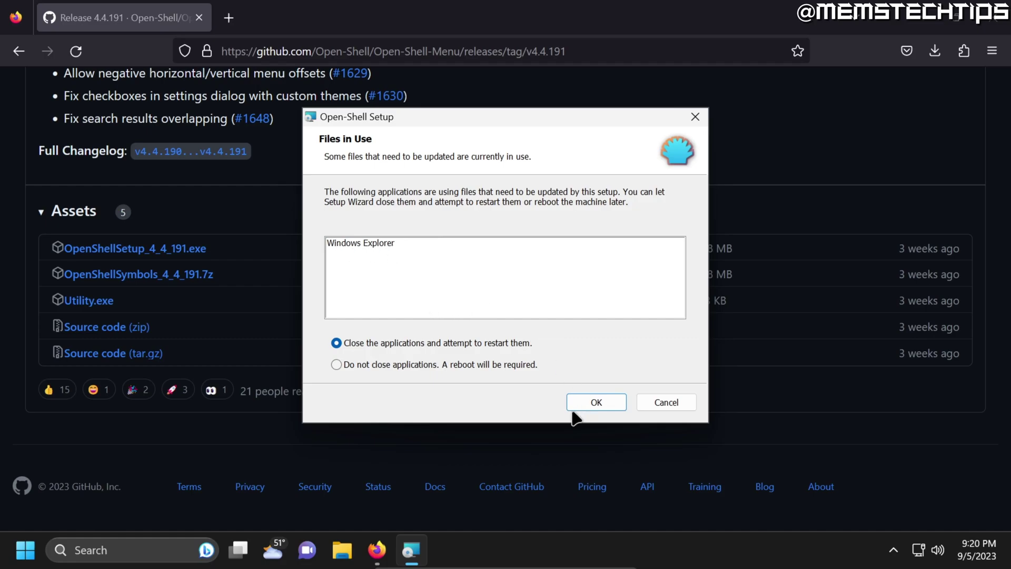
{"action": "left_click", "coordinate": [611, 405]}
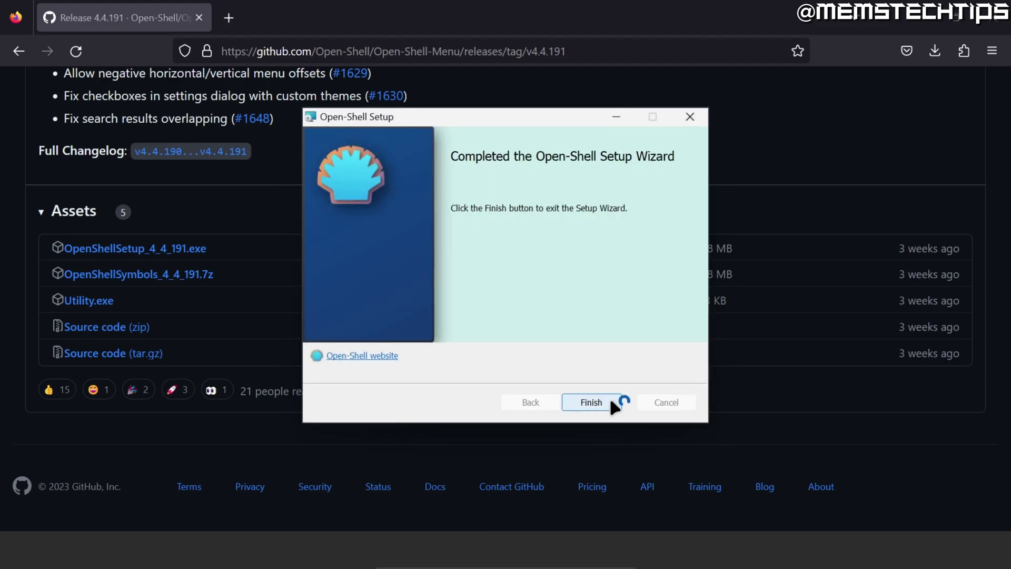
{"action": "left_click", "coordinate": [609, 405]}
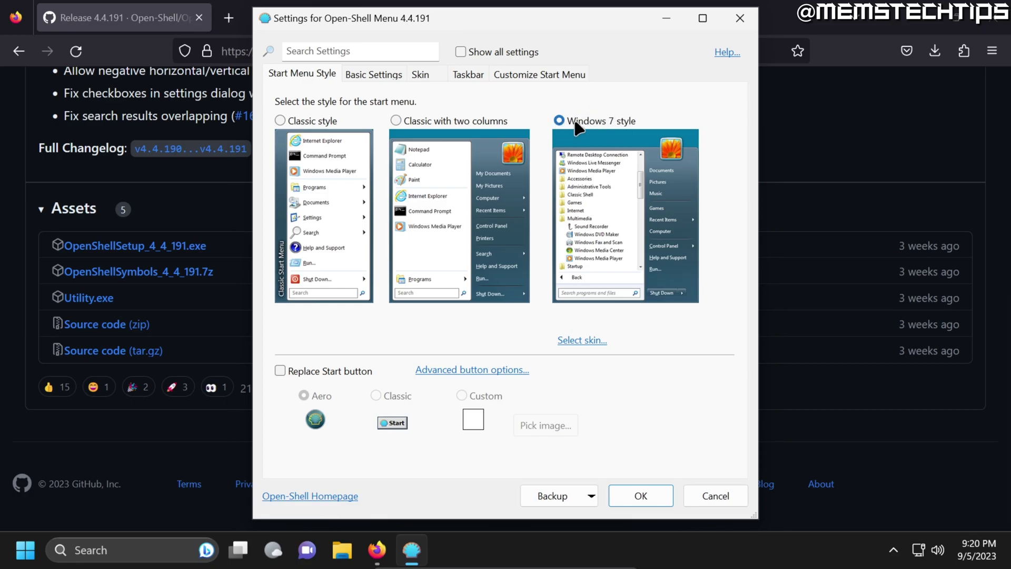
- Choose the Windows Aero skin from the Skin tab's dropdown
{"action": "left_click", "coordinate": [422, 74]}
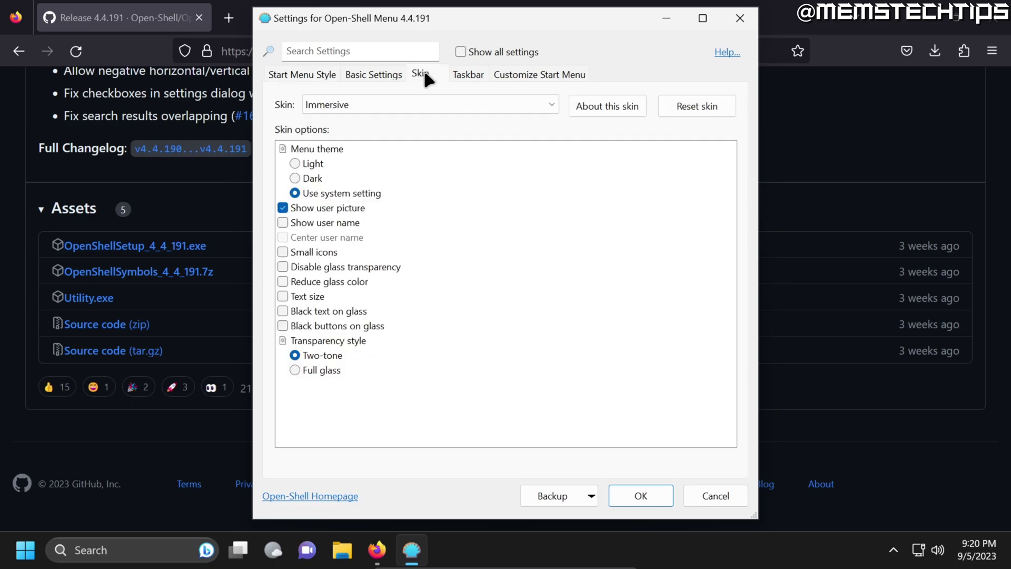
{"action": "left_click", "coordinate": [398, 103]}
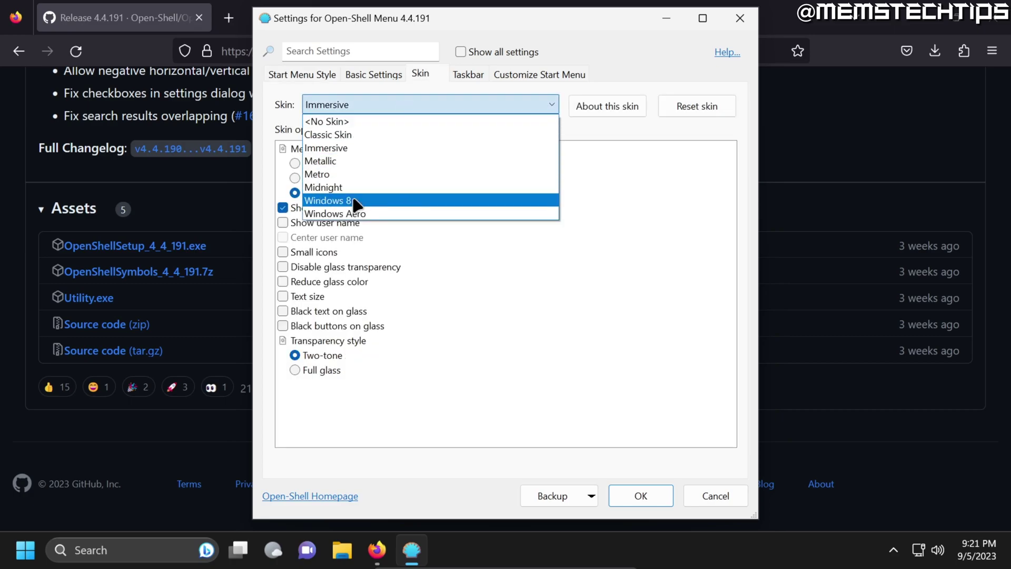
{"action": "left_click", "coordinate": [400, 217]}
{"action": "left_click", "coordinate": [641, 495]}
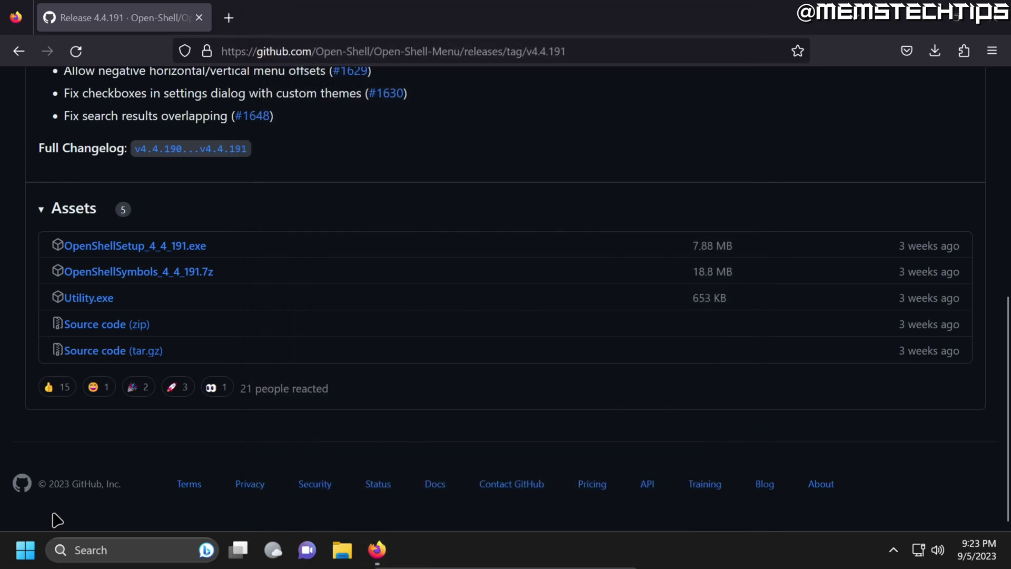
{"action": "left_click", "coordinate": [25, 558]}
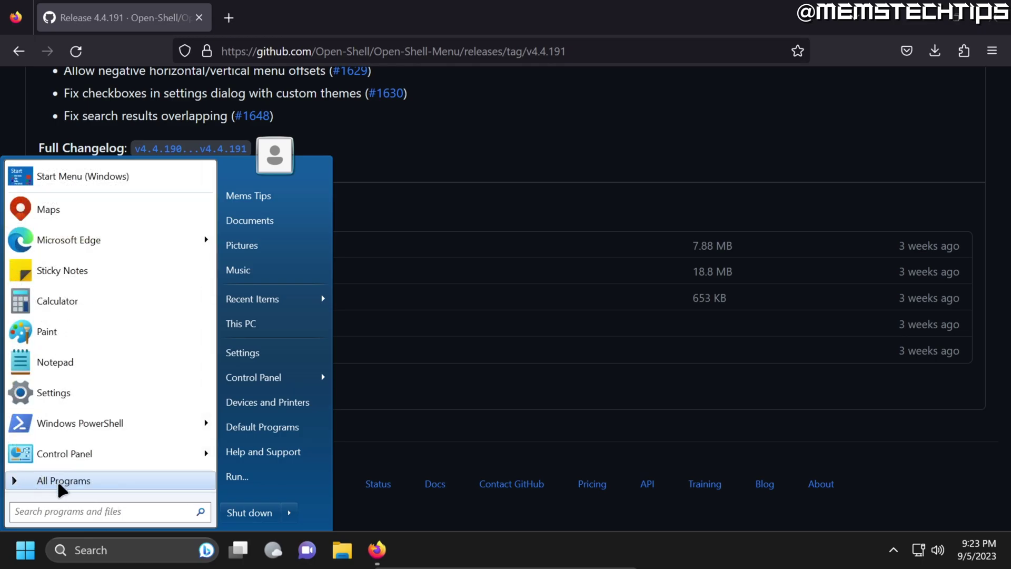
{"action": "scroll", "coordinate": [121, 342], "scroll_direction": "down", "scroll_amount": 5}
{"action": "scroll", "coordinate": [123, 352], "scroll_direction": "down", "scroll_amount": 4}
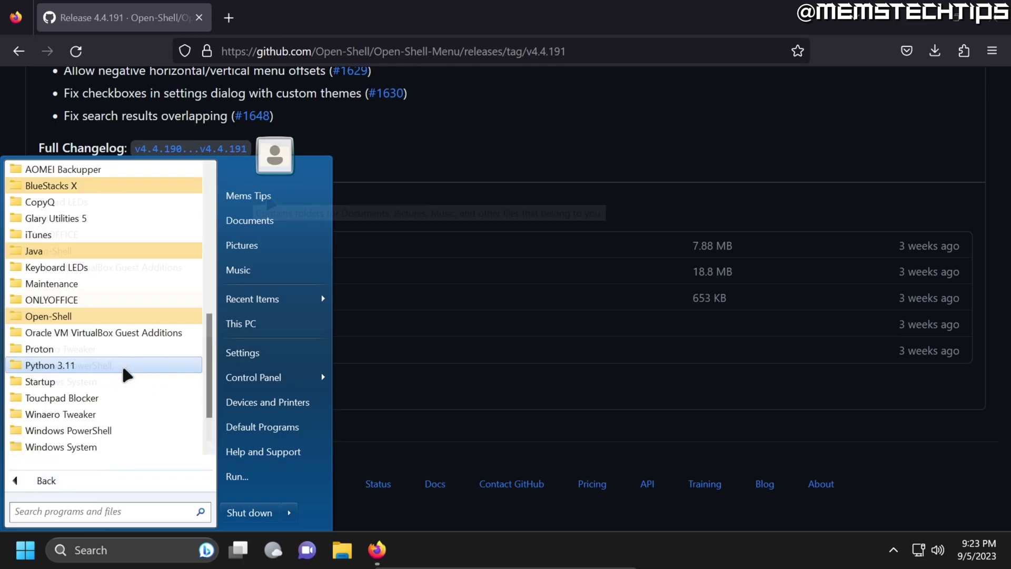
{"action": "scroll", "coordinate": [126, 374], "scroll_direction": "down", "scroll_amount": 2}
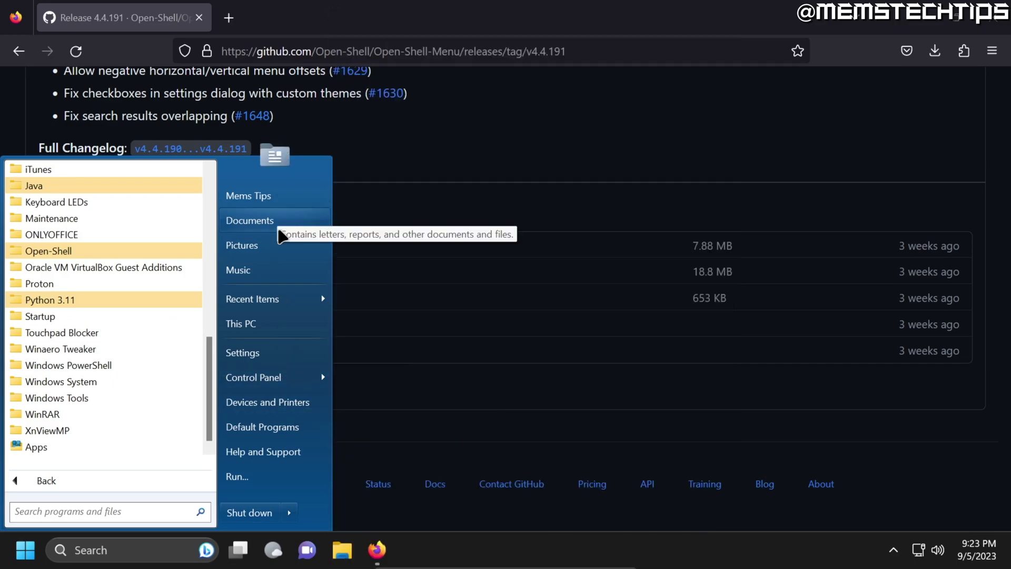
{"action": "mouse_move", "coordinate": [261, 298]}
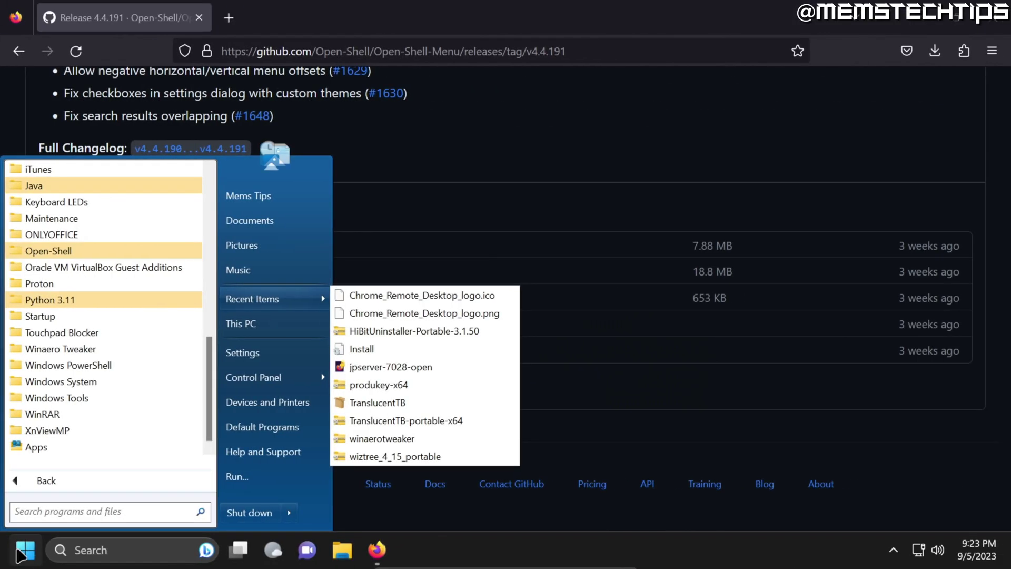
{"action": "left_click", "coordinate": [24, 558]}
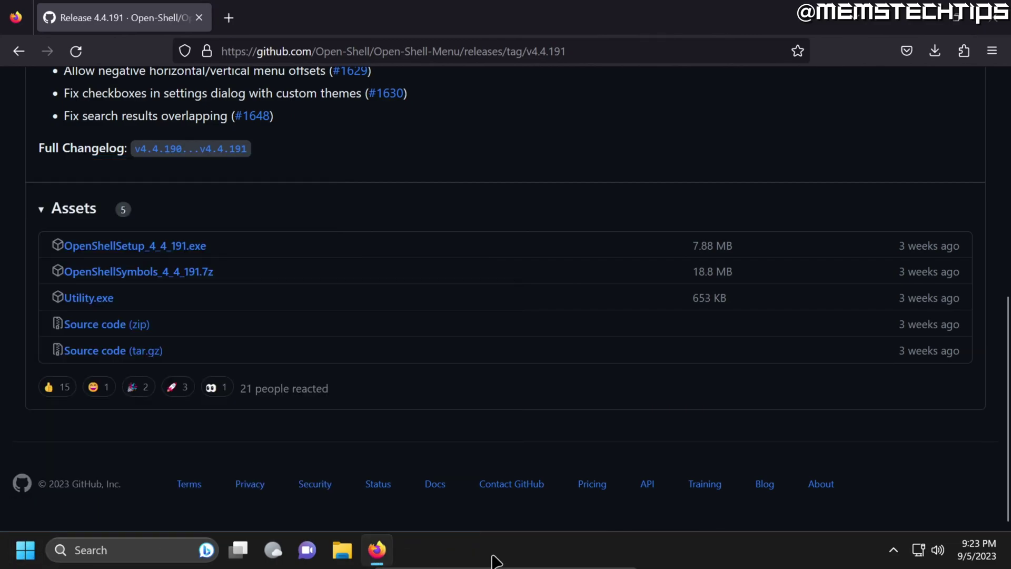
- Set Taskbar alignment to Center in the taskbar settings
{"action": "right_click", "coordinate": [451, 554]}
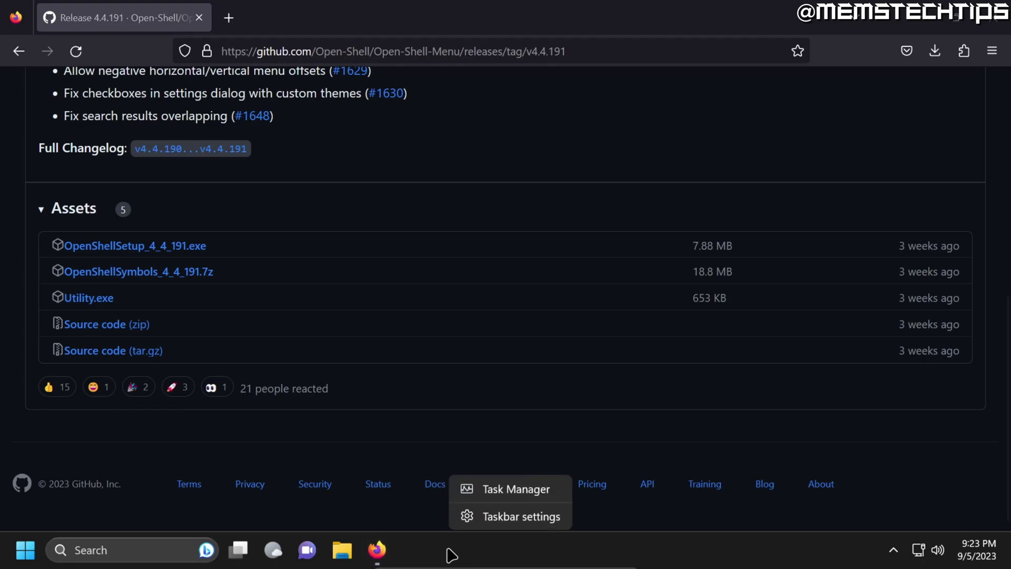
{"action": "left_click", "coordinate": [513, 517]}
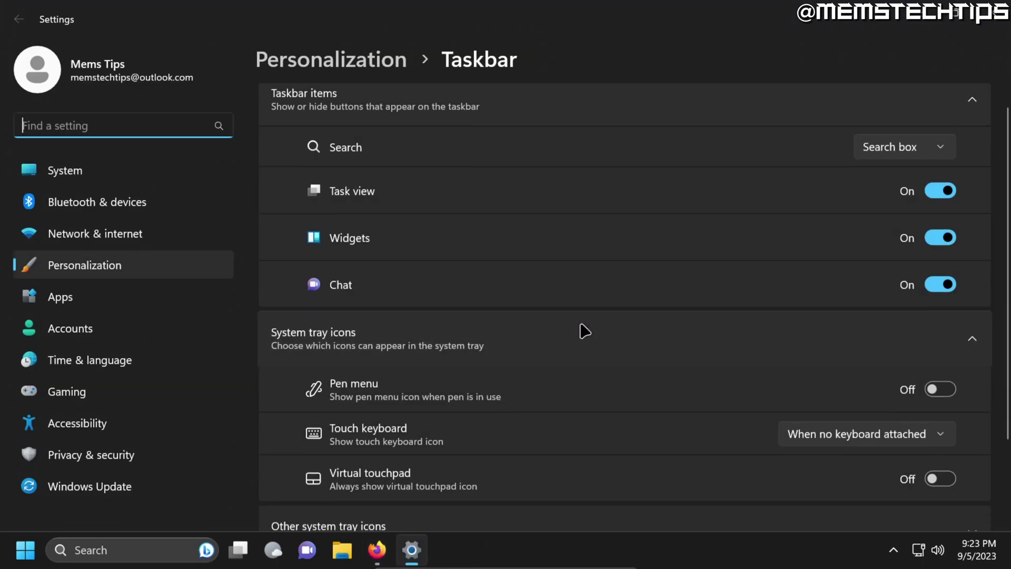
{"action": "scroll", "coordinate": [584, 331], "scroll_direction": "down", "scroll_amount": 3}
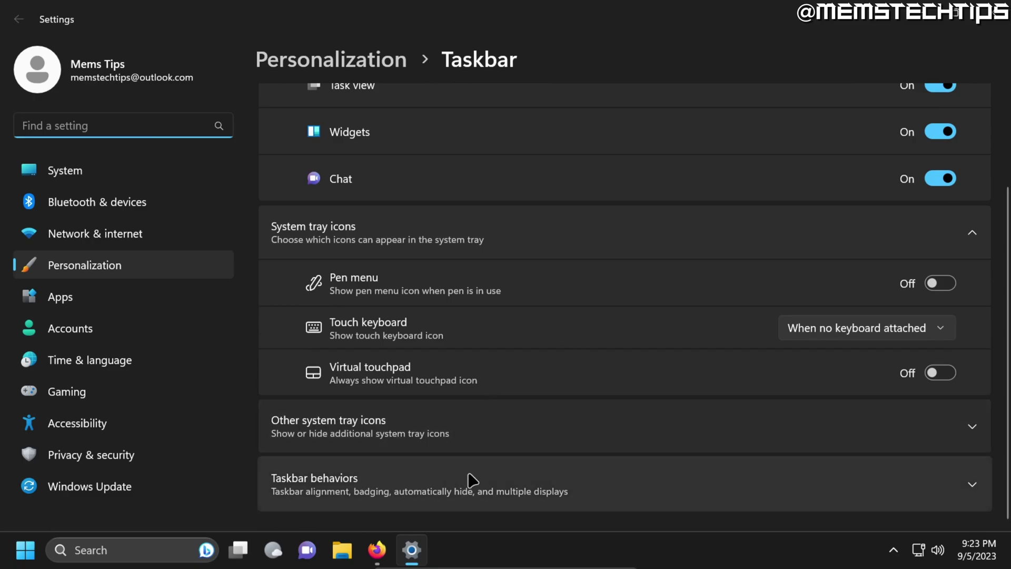
{"action": "left_click", "coordinate": [453, 480]}
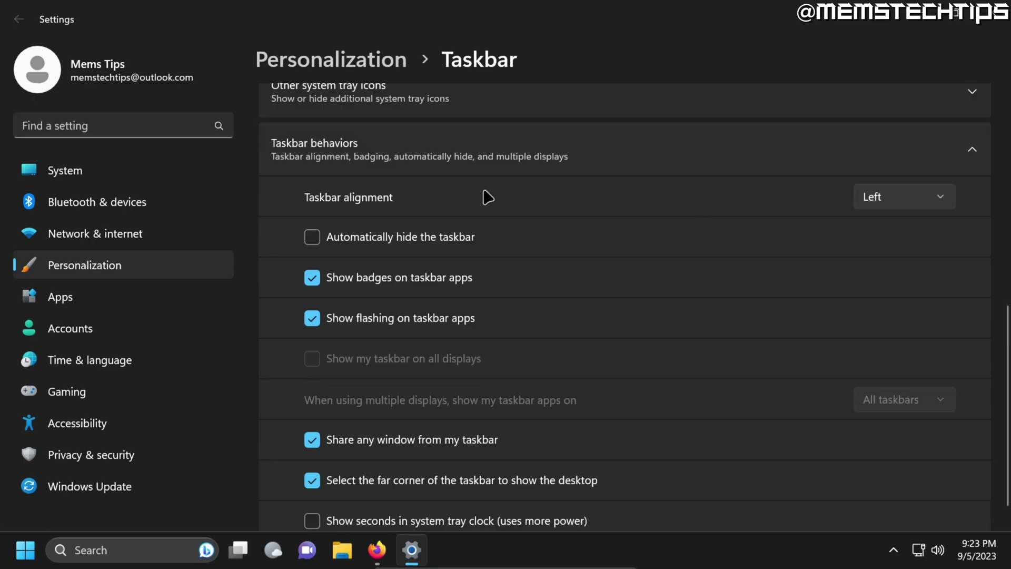
{"action": "left_click", "coordinate": [918, 201]}
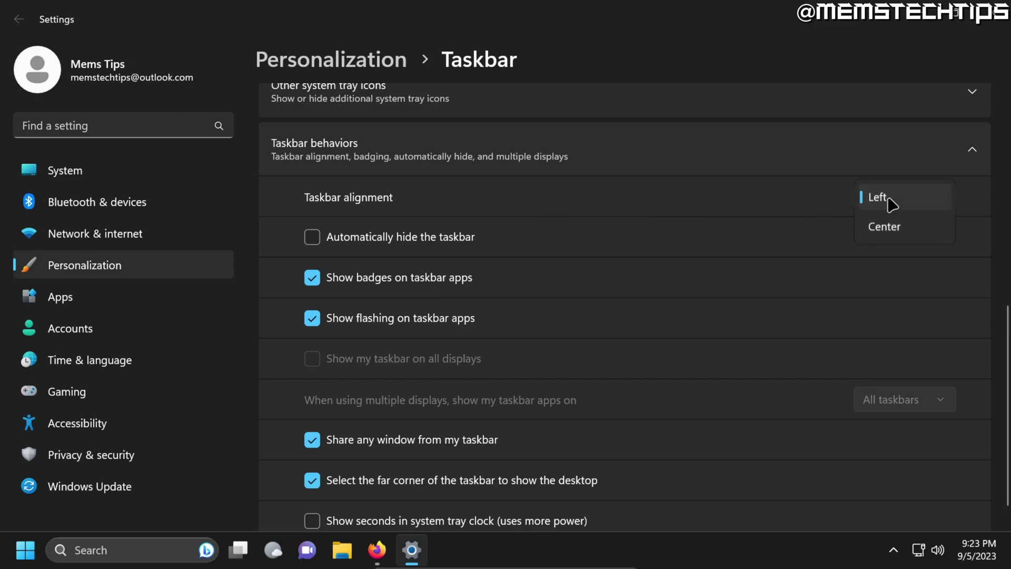
{"action": "left_click", "coordinate": [906, 229]}
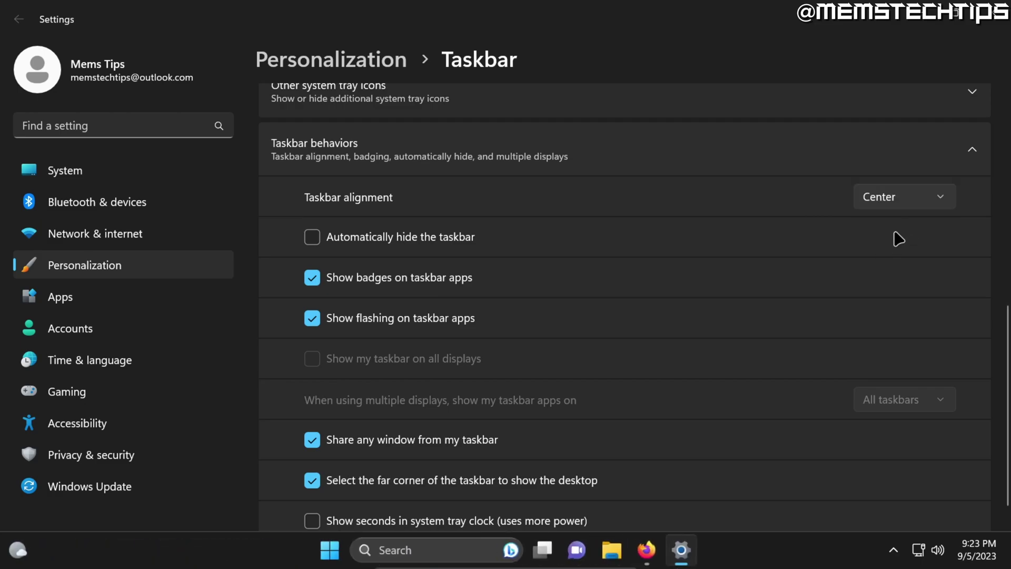
- Test the Start menu, toggle alignment to Left and back to Center, then reopen the classic menu
{"action": "left_click", "coordinate": [330, 549]}
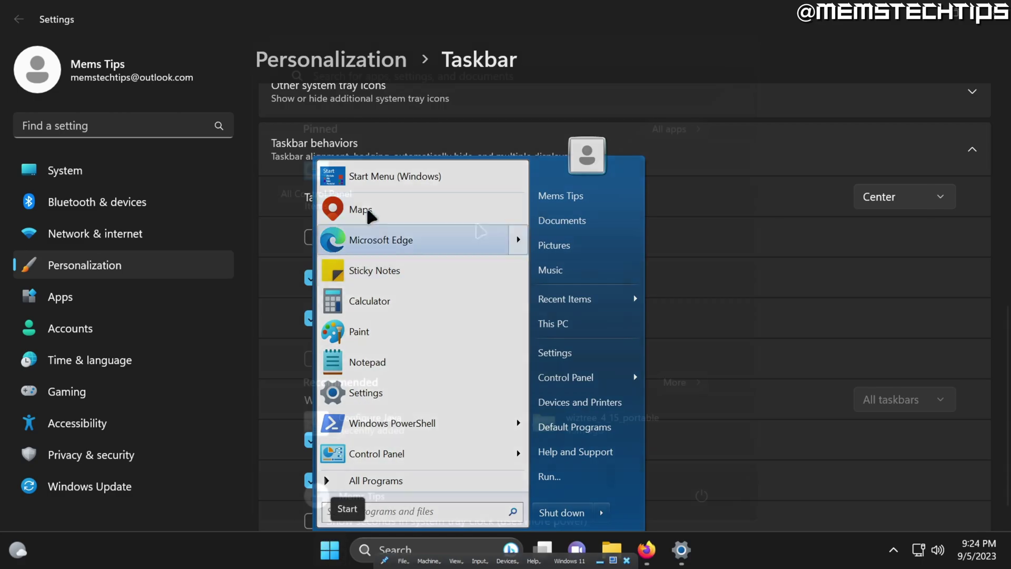
{"action": "left_click", "coordinate": [379, 176]}
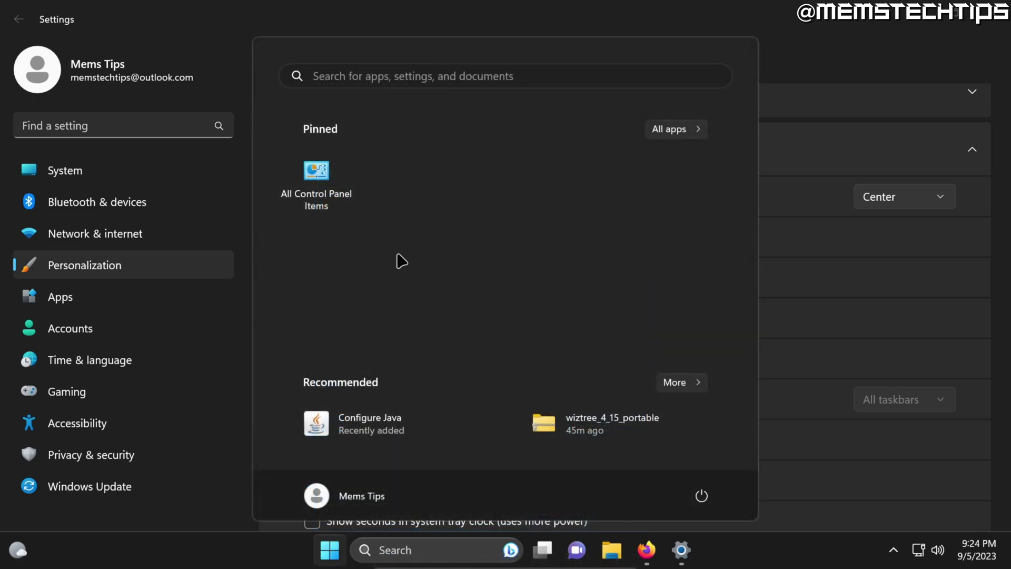
{"action": "left_click", "coordinate": [119, 549]}
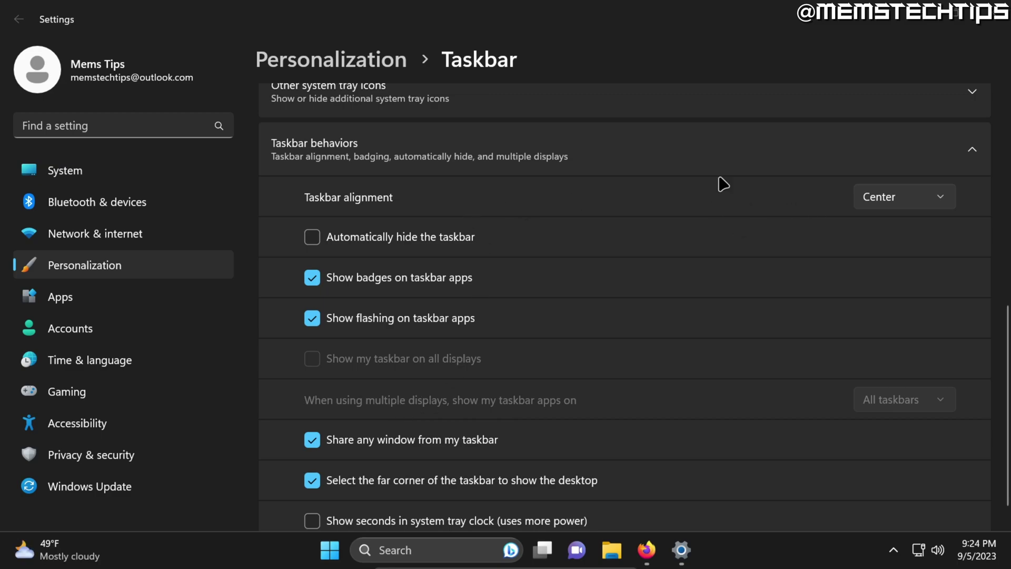
{"action": "left_click", "coordinate": [914, 200]}
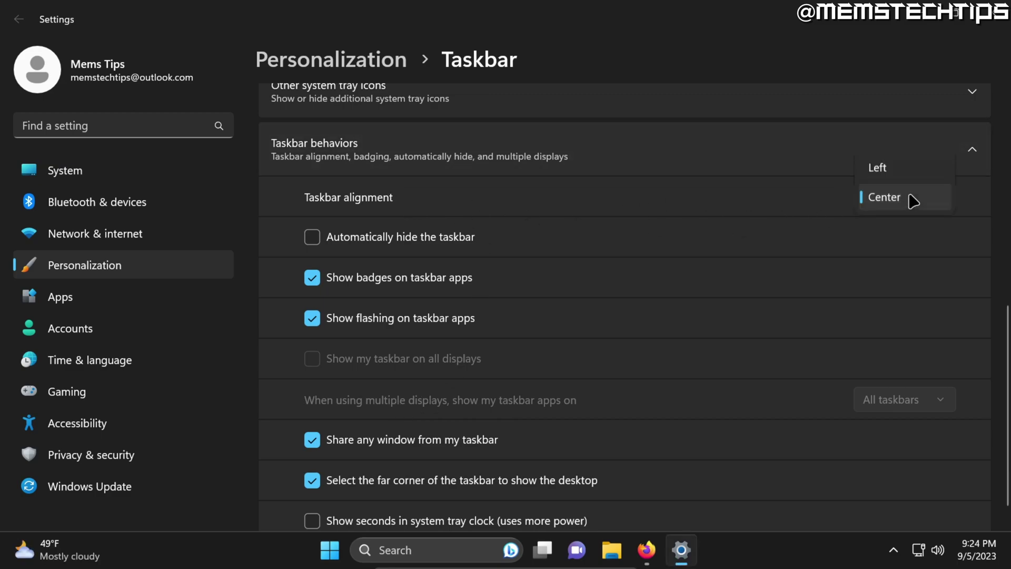
{"action": "left_click", "coordinate": [883, 168]}
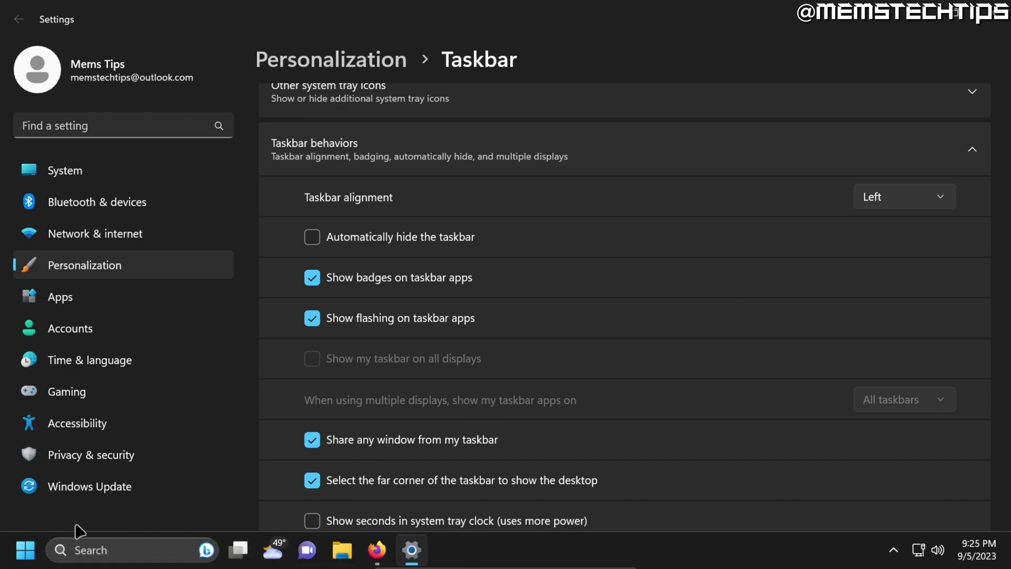
{"action": "left_click", "coordinate": [889, 199]}
{"action": "left_click", "coordinate": [885, 223]}
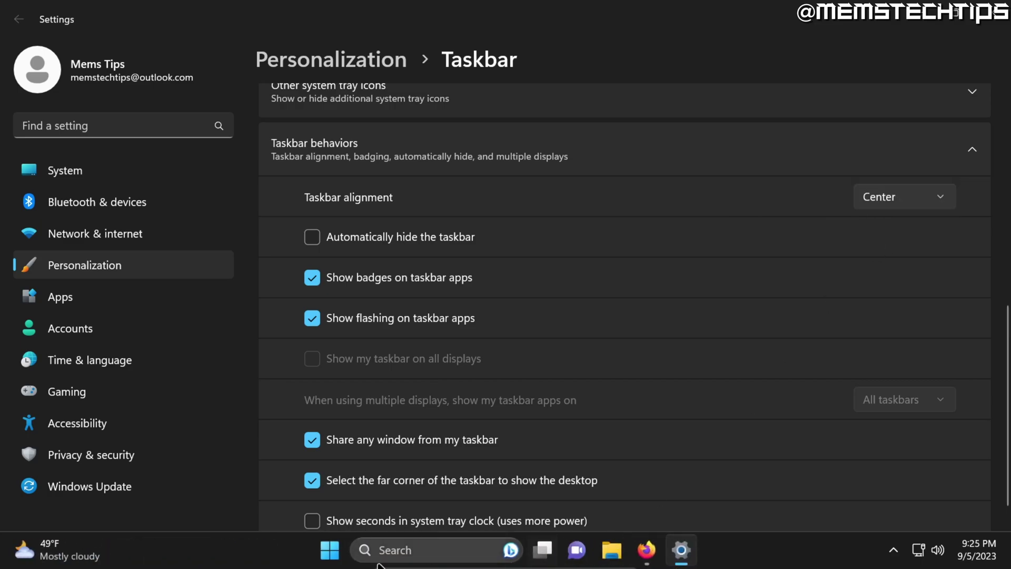
{"action": "left_click", "coordinate": [319, 553]}
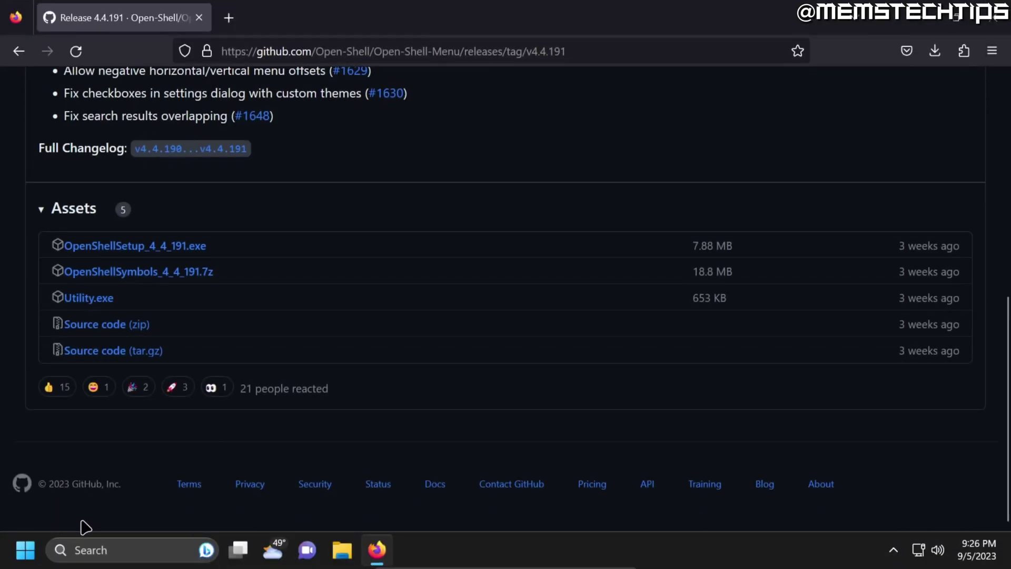
- Reopen Open-Shell Menu settings from the Start button, confirm Windows Aero skin, and view Basic Settings
{"action": "right_click", "coordinate": [27, 555]}
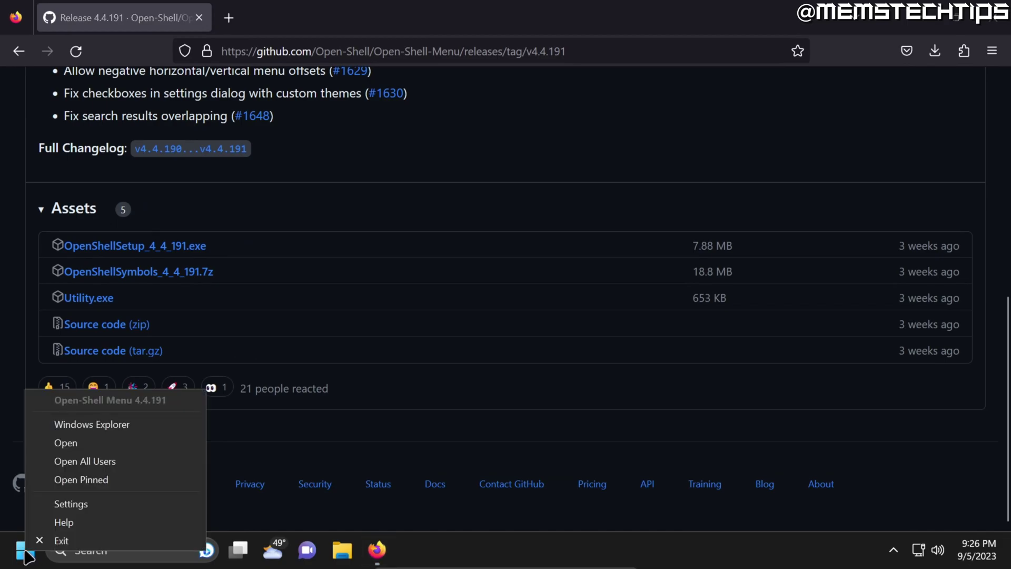
{"action": "left_click", "coordinate": [96, 506]}
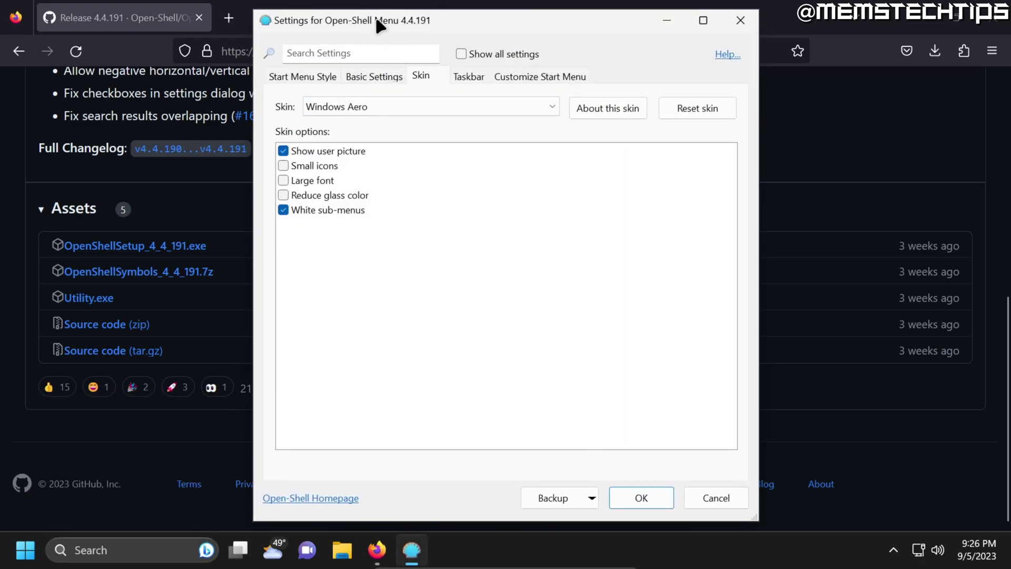
{"action": "left_click", "coordinate": [361, 107]}
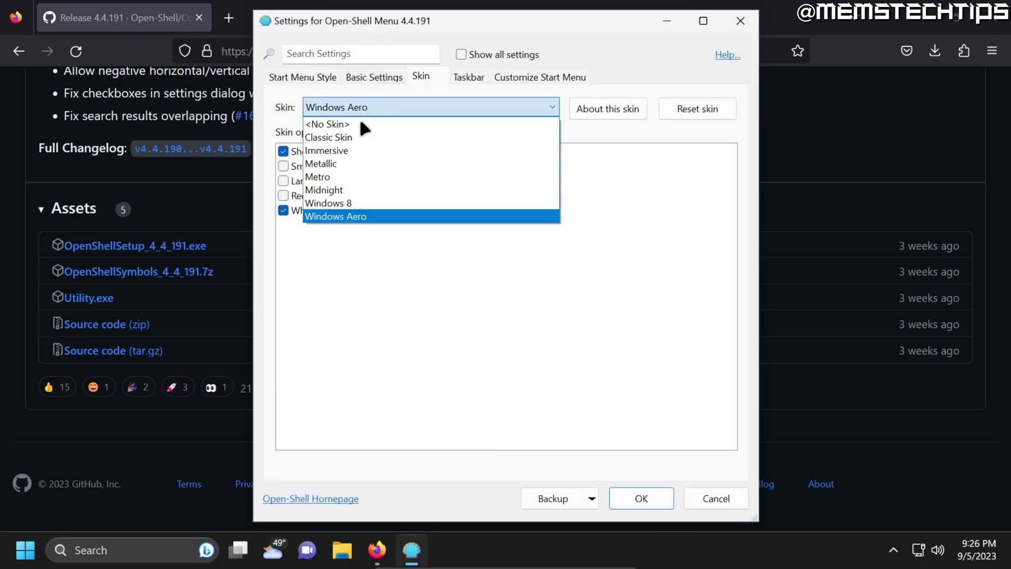
{"action": "left_click", "coordinate": [314, 76]}
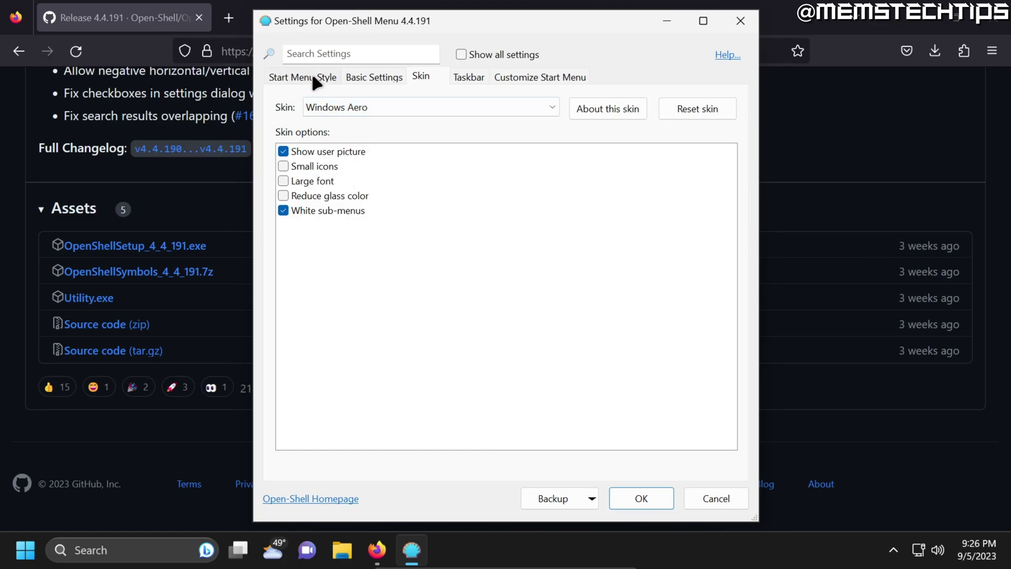
{"action": "left_click", "coordinate": [367, 79]}
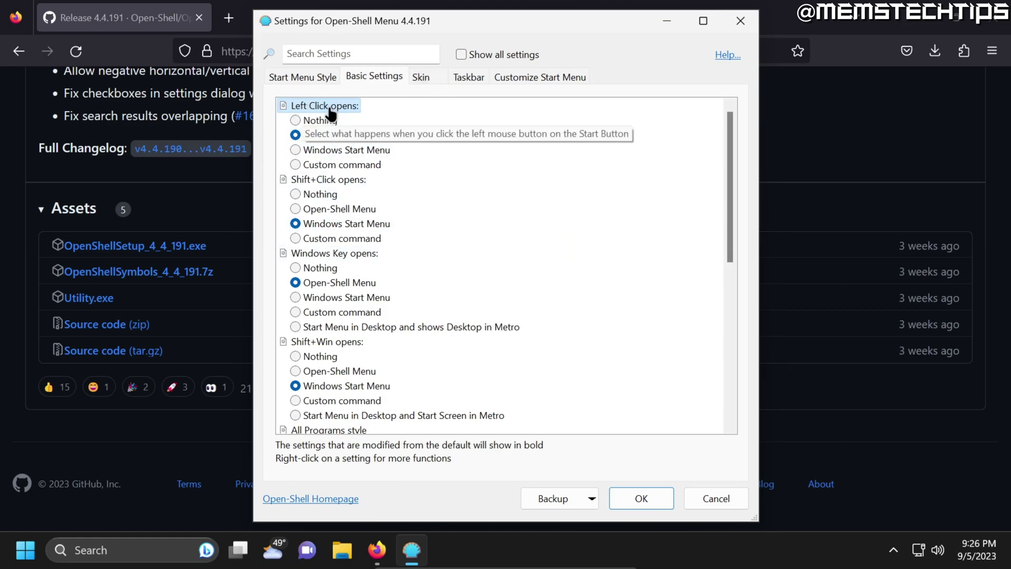
- Test setting Left Click to open the Windows Start Menu
{"action": "key", "text": "super"}
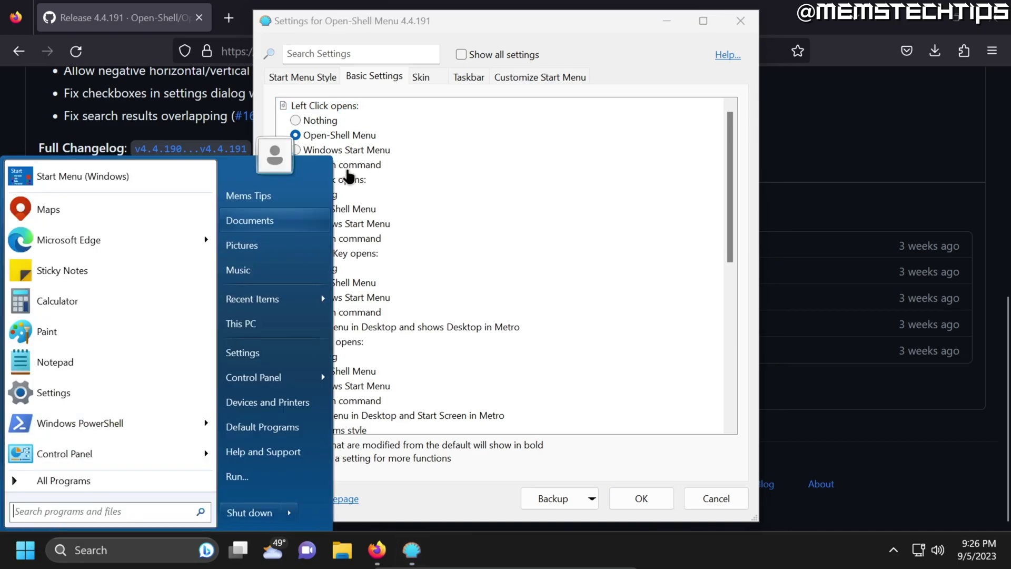
{"action": "key", "text": "super"}
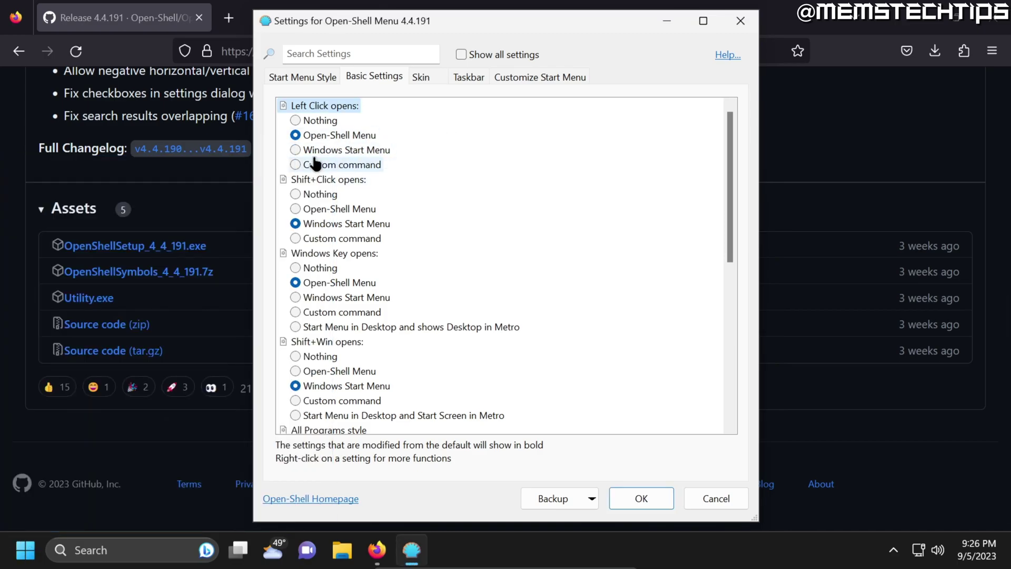
{"action": "left_click", "coordinate": [318, 150]}
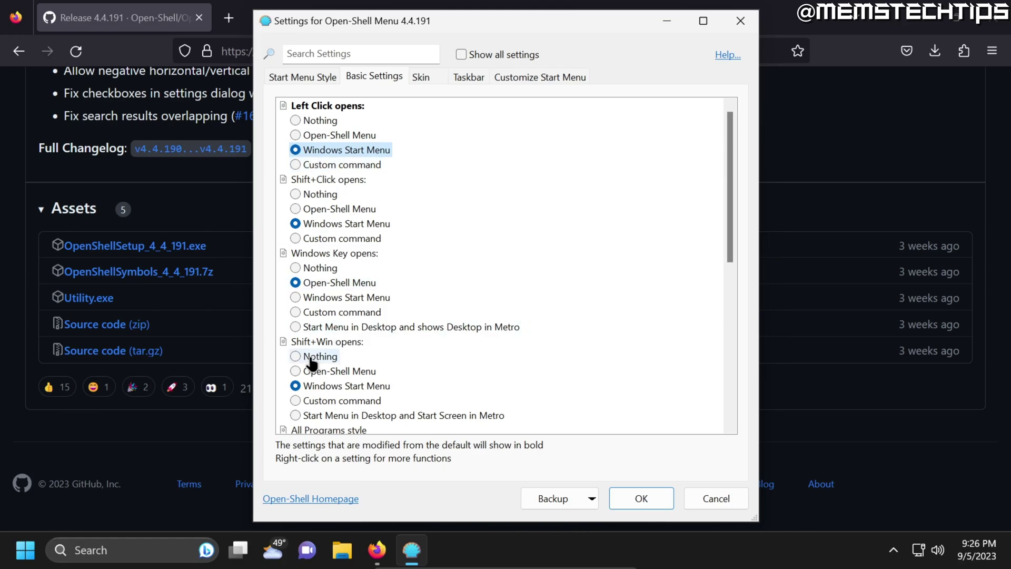
{"action": "left_click", "coordinate": [25, 550]}
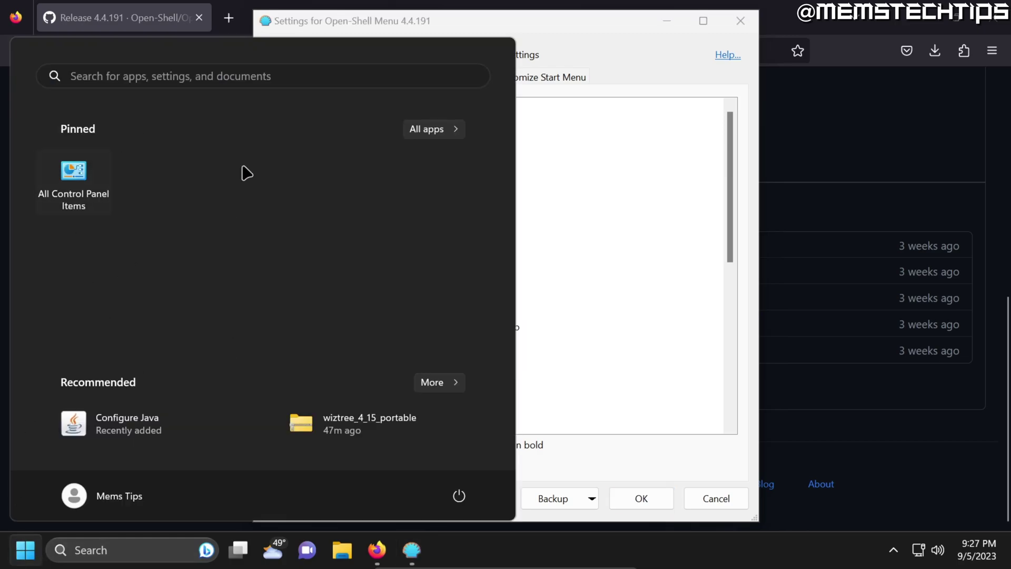
{"action": "left_click", "coordinate": [659, 229]}
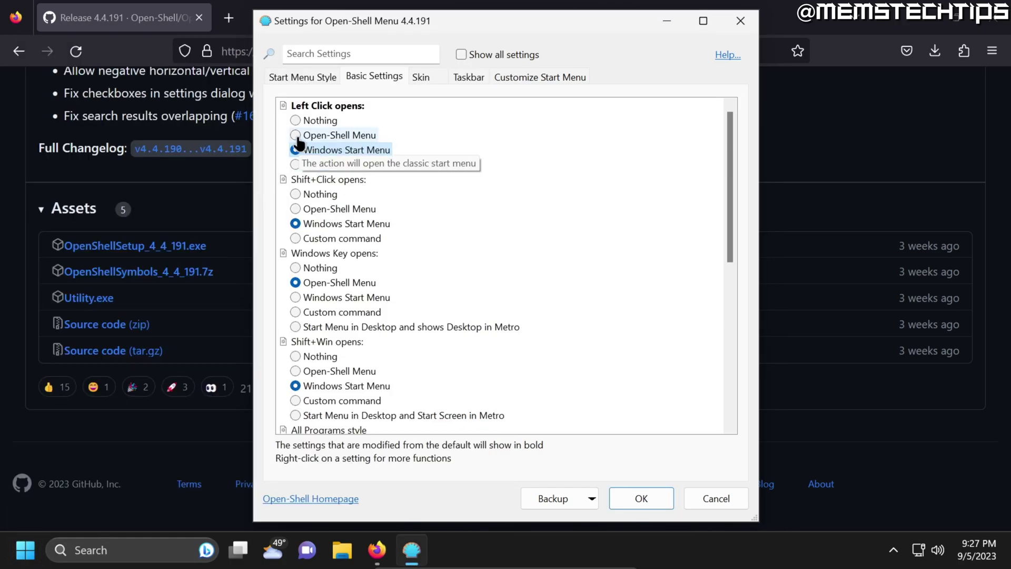
- Switch Left Click back to Open-Shell Menu, verify it, and save the settings
{"action": "left_click", "coordinate": [297, 138]}
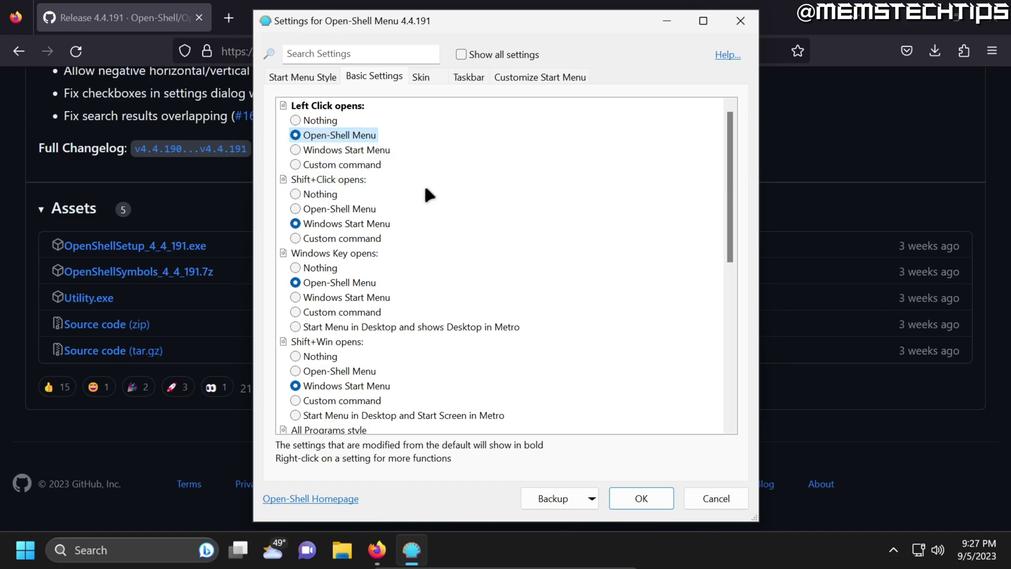
{"action": "left_click", "coordinate": [25, 557]}
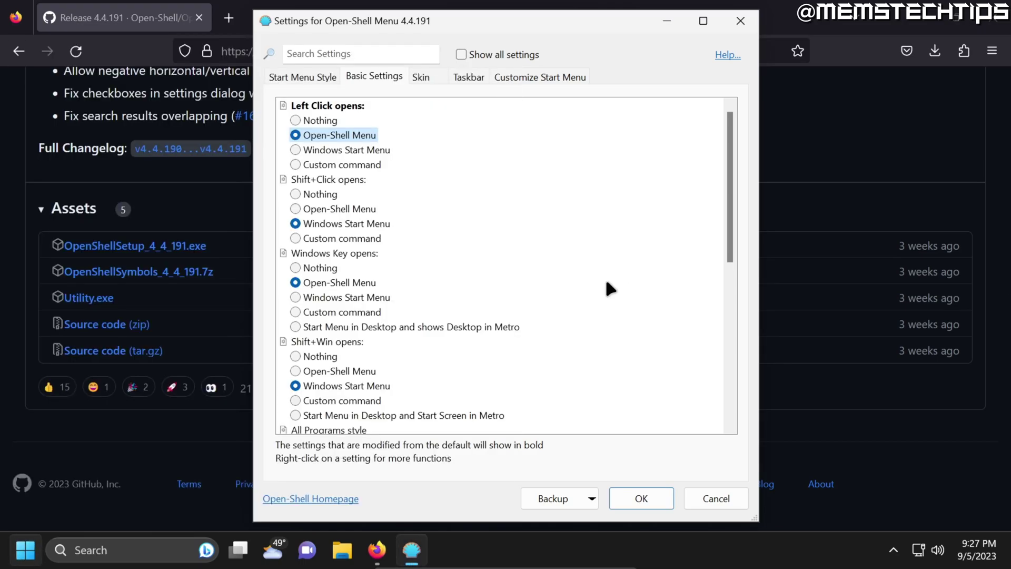
{"action": "scroll", "coordinate": [352, 292], "scroll_direction": "down", "scroll_amount": 3}
{"action": "scroll", "coordinate": [352, 298], "scroll_direction": "down", "scroll_amount": 1}
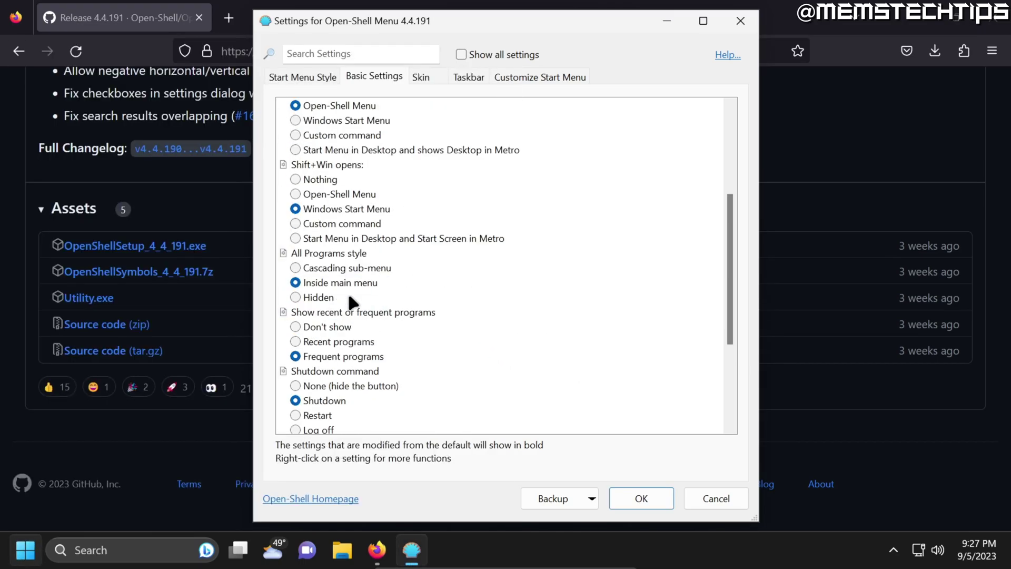
{"action": "scroll", "coordinate": [348, 292], "scroll_direction": "up", "scroll_amount": 4}
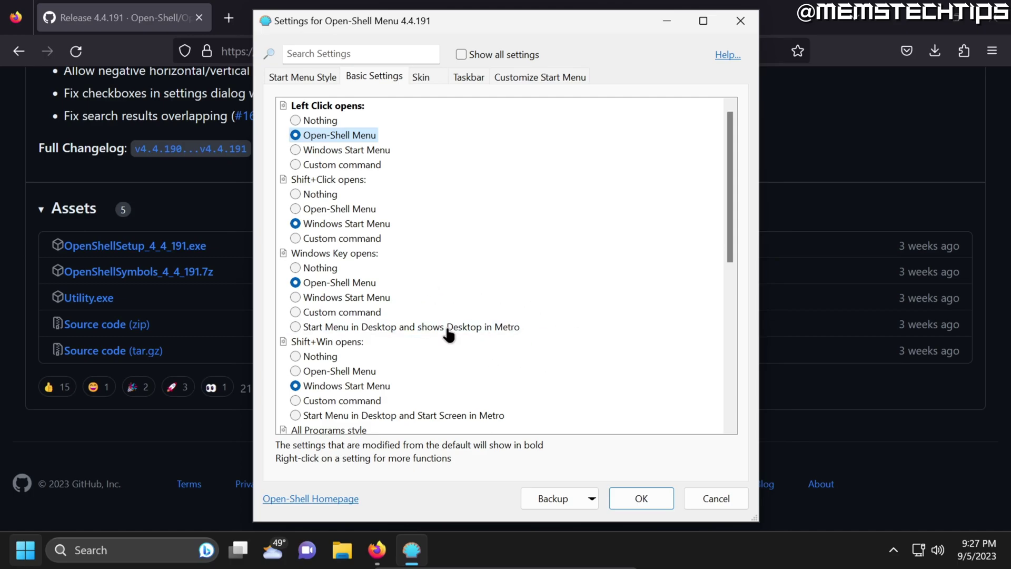
{"action": "left_click", "coordinate": [633, 504]}
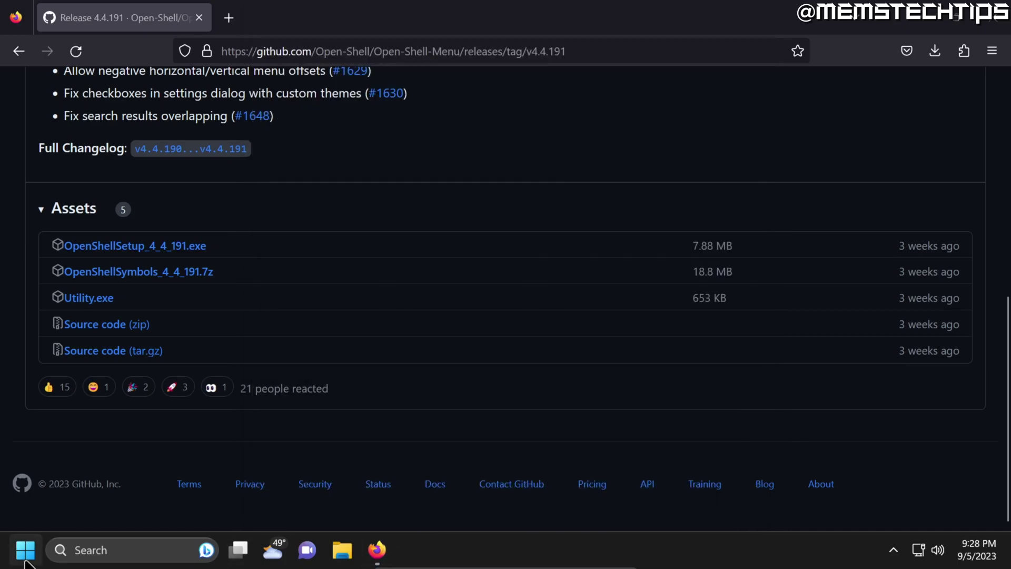
- Open the classic Start menu's All Programs list and scroll it to the top
{"action": "left_click", "coordinate": [21, 551]}
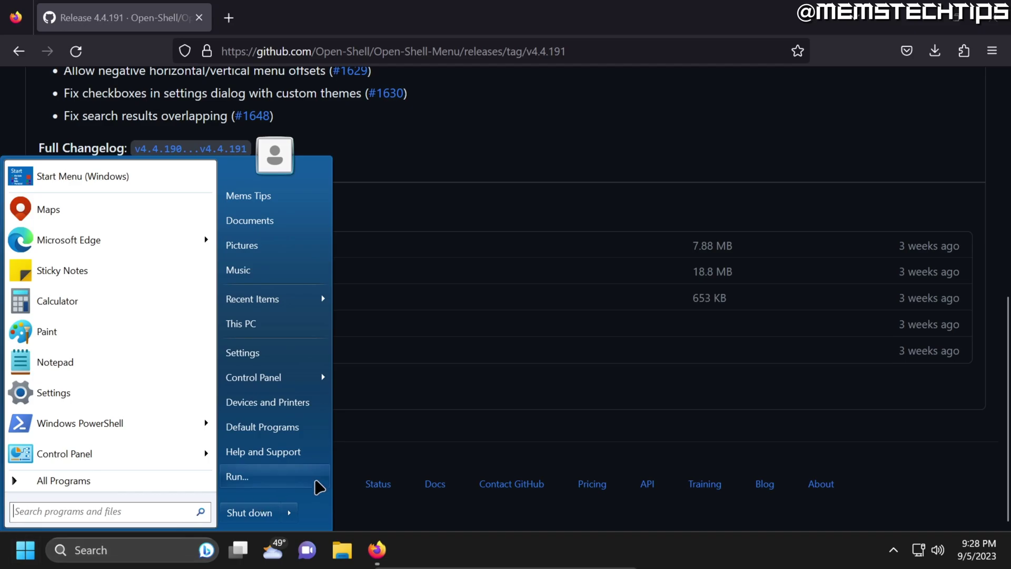
{"action": "left_click", "coordinate": [136, 479]}
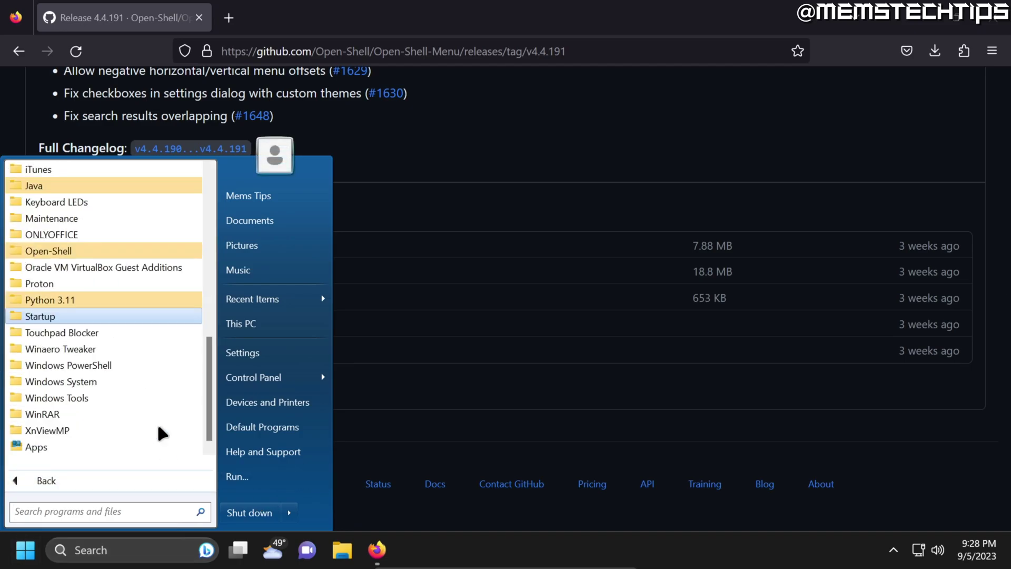
{"action": "scroll", "coordinate": [156, 421], "scroll_direction": "up", "scroll_amount": 1}
{"action": "scroll", "coordinate": [160, 422], "scroll_direction": "up", "scroll_amount": 4}
{"action": "scroll", "coordinate": [156, 419], "scroll_direction": "up", "scroll_amount": 5}
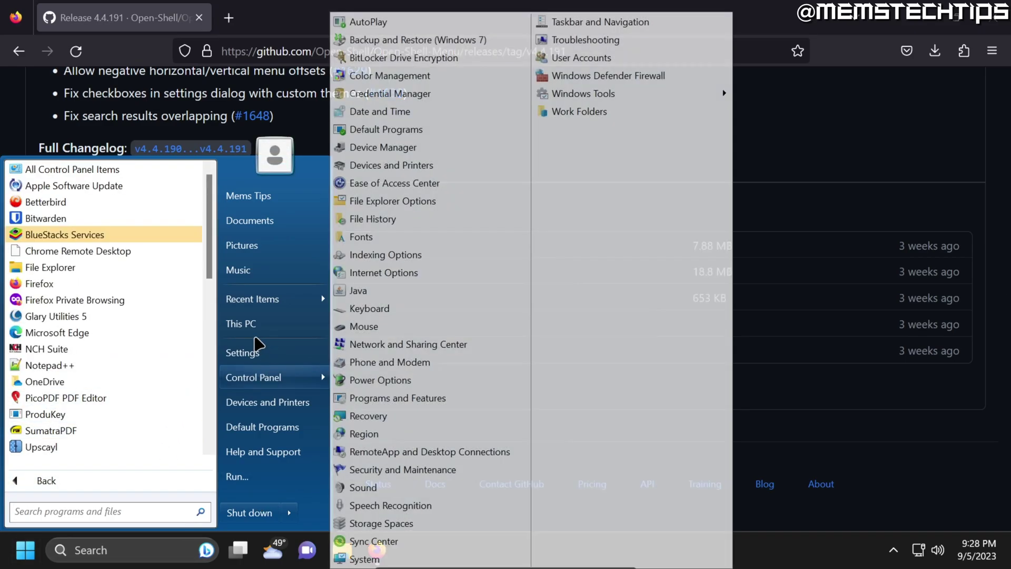